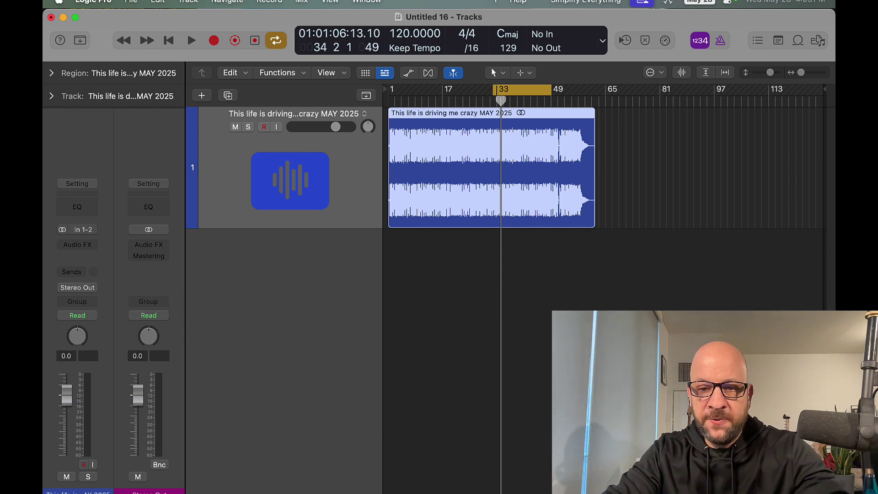
Step: Select the song region and open Processing > Stem Splitter for it
left_click(702, 382)
left_click(524, 133)
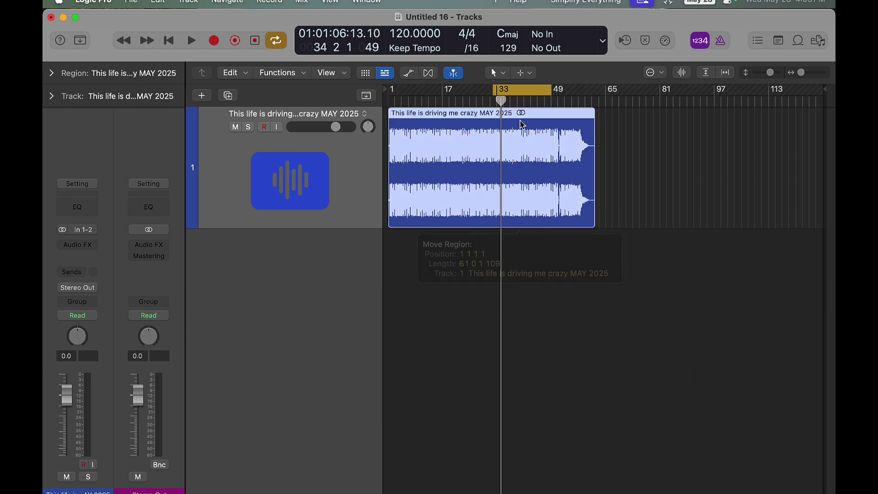
right_click(525, 135)
mouse_move(577, 432)
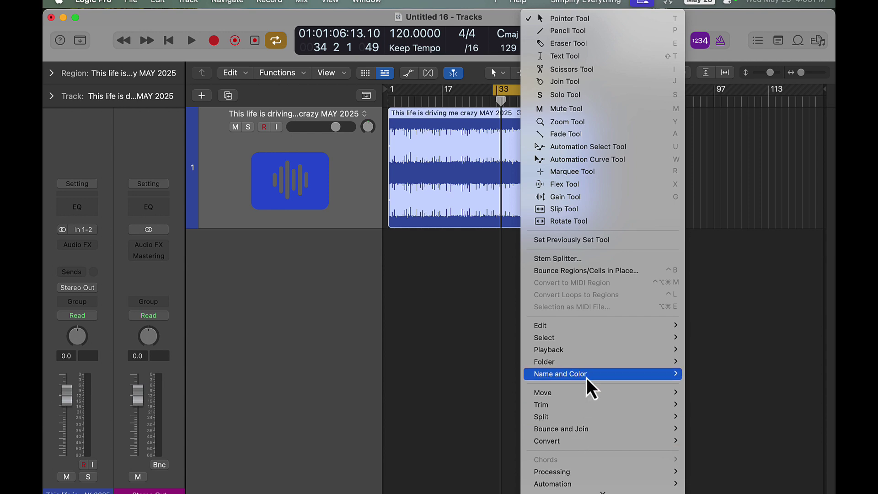
mouse_move(586, 474)
left_click(463, 430)
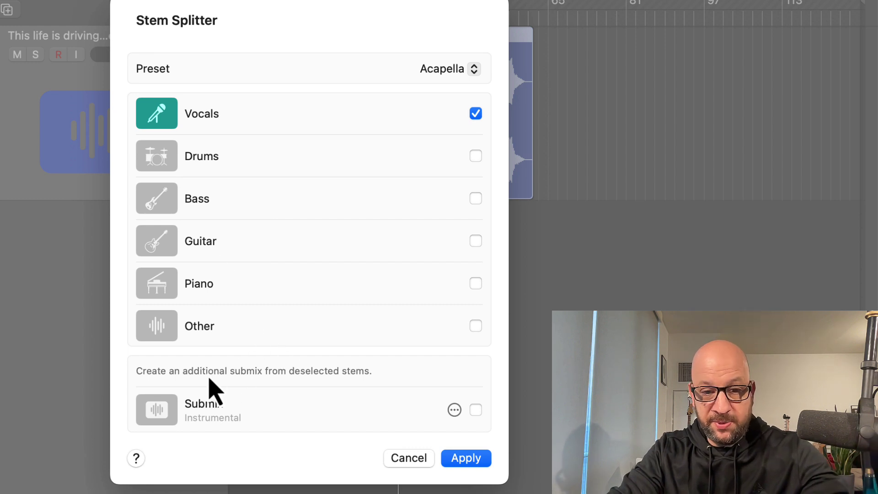
Step: Preview the Instrumental preset's submix stems, then switch the preset to Separate All Stems
left_click(472, 69)
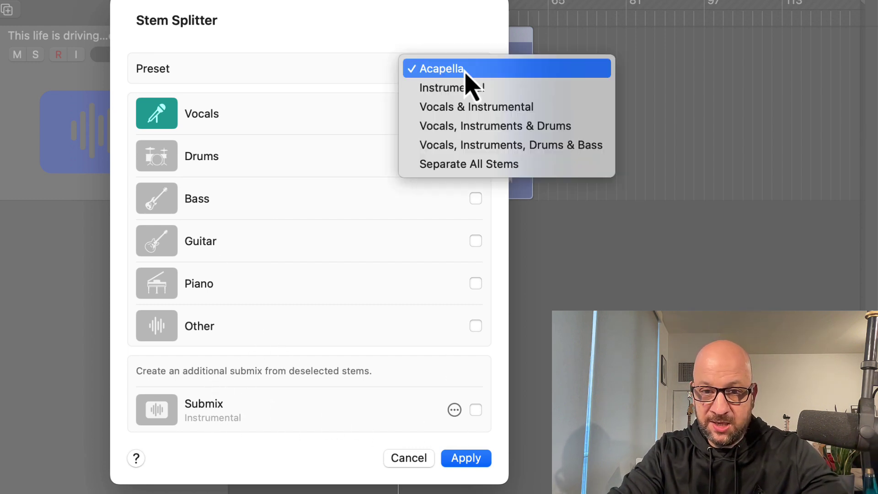
left_click(489, 102)
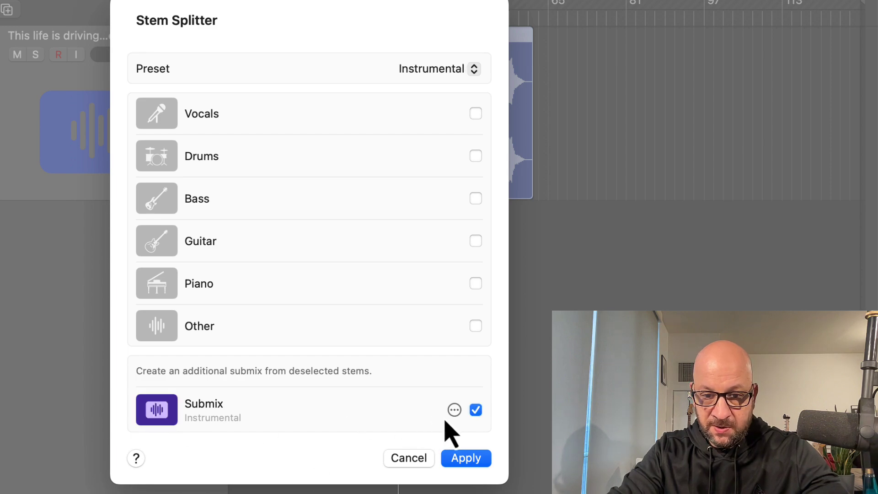
left_click(454, 410)
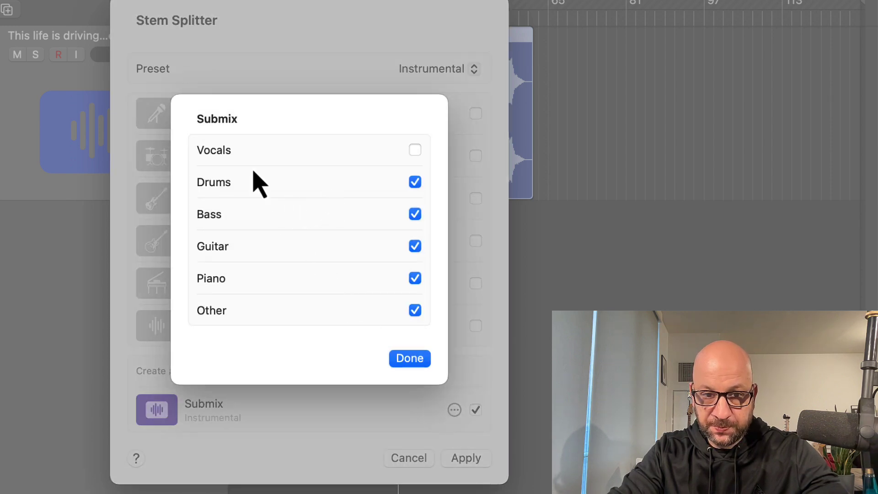
left_click(417, 359)
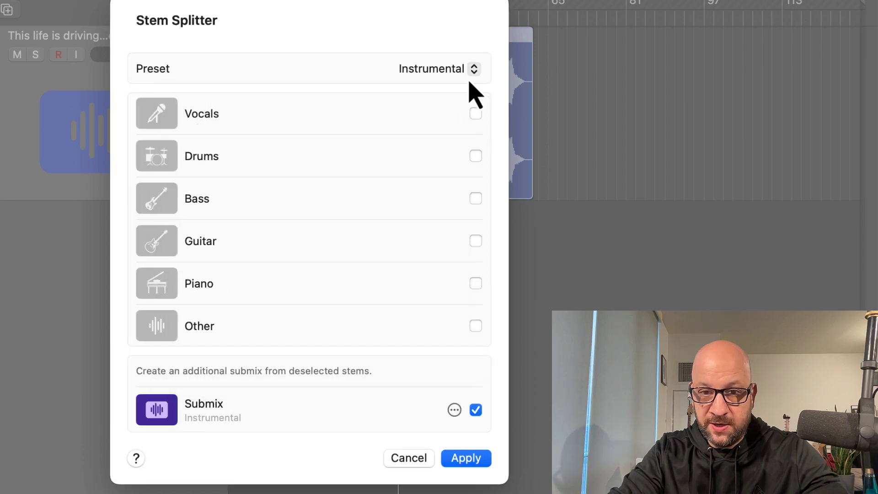
left_click(471, 77)
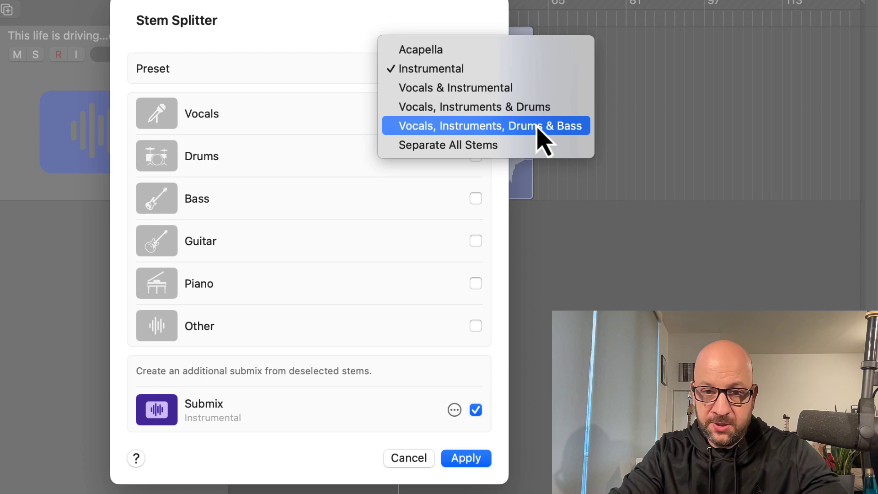
left_click(478, 145)
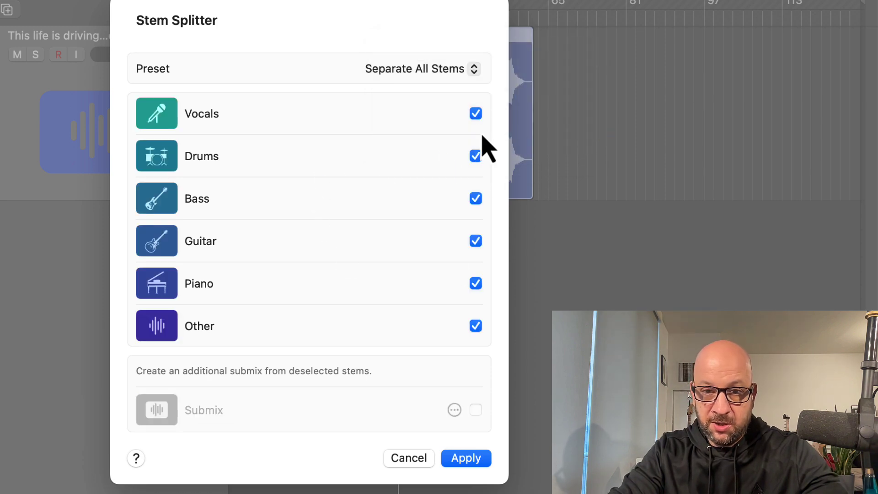
Step: Apply the stem split, audition the original song track soloed, then mute it
left_click(471, 463)
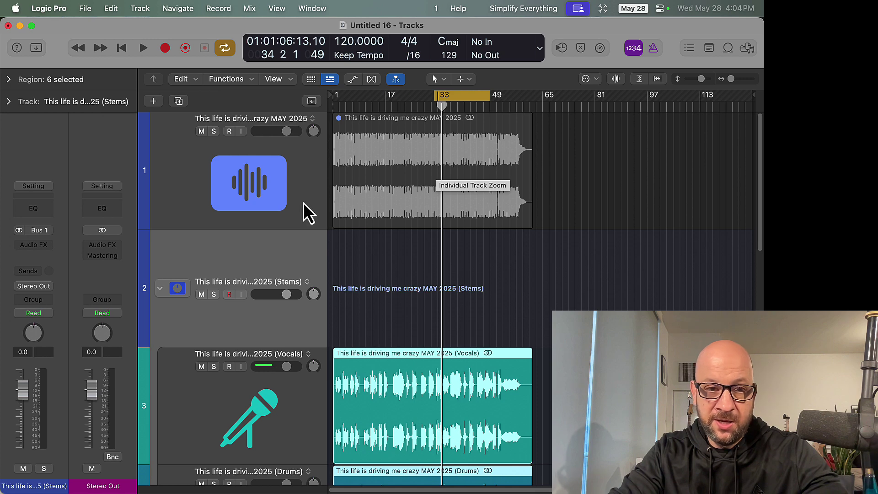
left_click(214, 132)
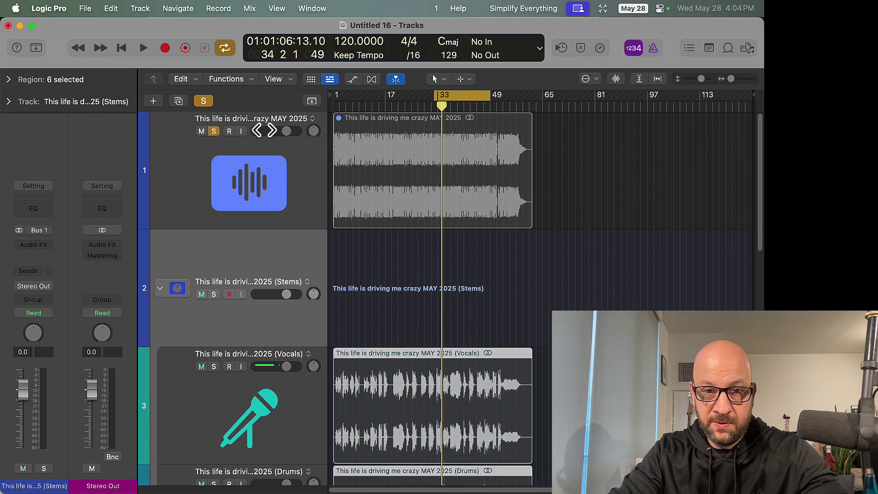
left_click(244, 140)
key("space")
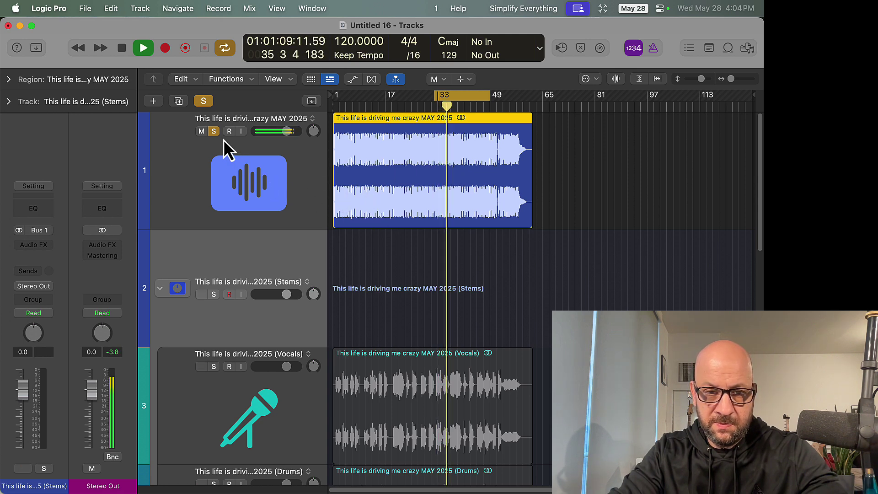
key("space")
left_click(213, 132)
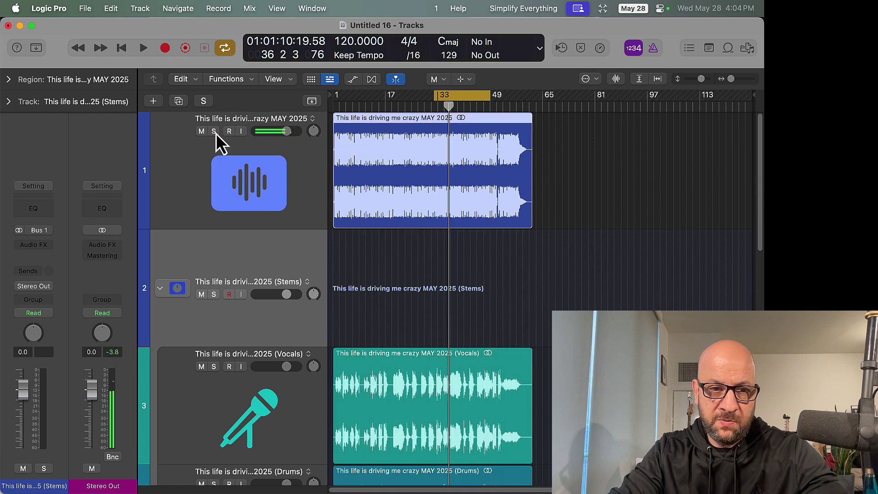
left_click(203, 131)
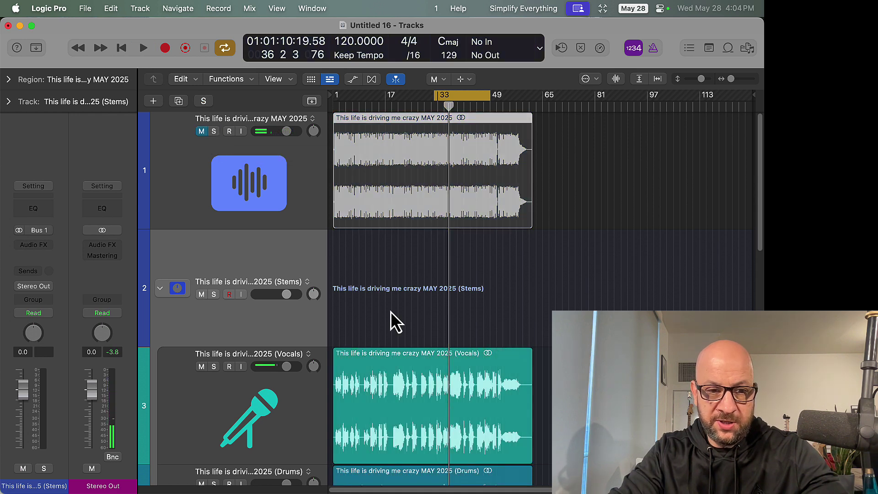
Step: Play the stems and shrink track height so the Stems folder and six stem tracks fit
scroll(510, 313, "down", 6)
key("space")
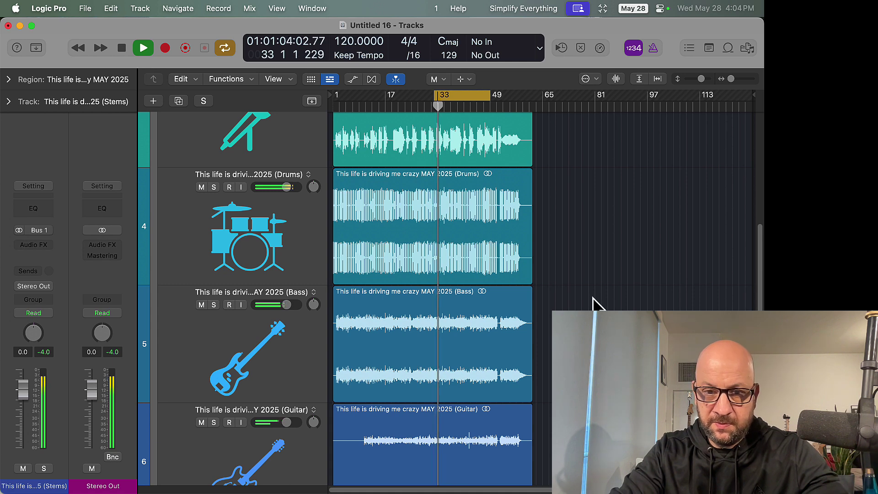
scroll(593, 298, "down", 3)
scroll(594, 300, "down", 1)
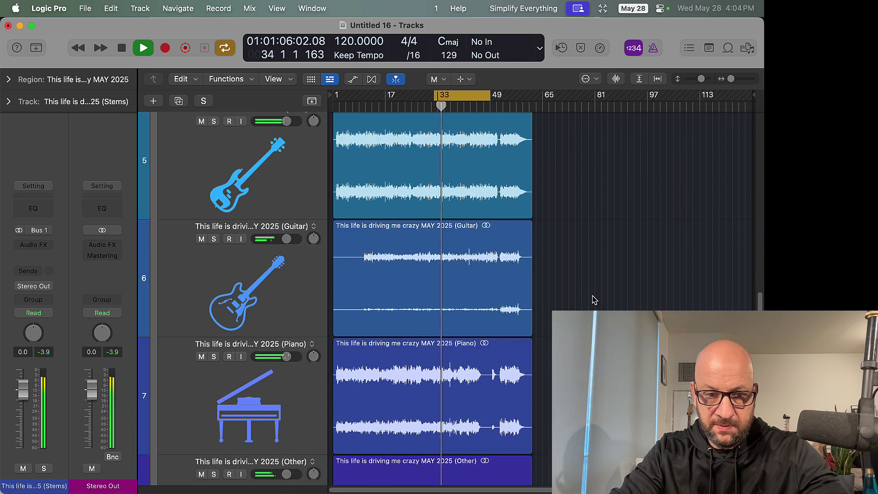
scroll(594, 300, "up", 7)
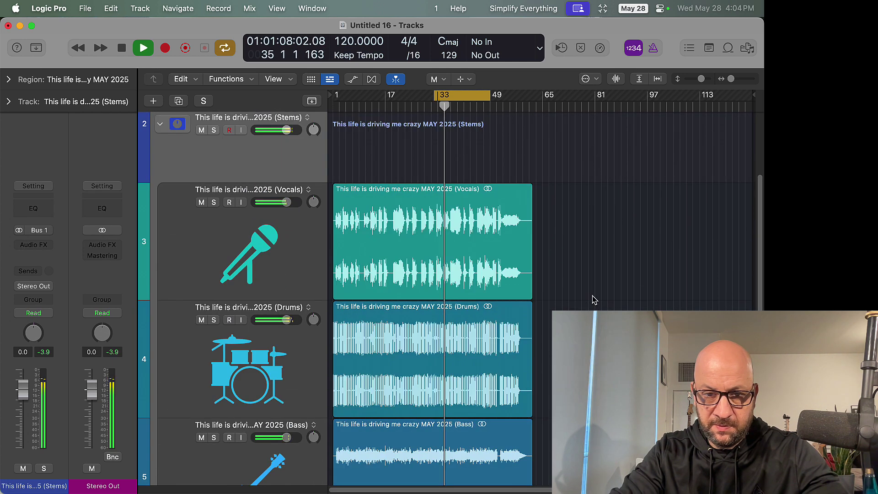
scroll(594, 300, "down", 2)
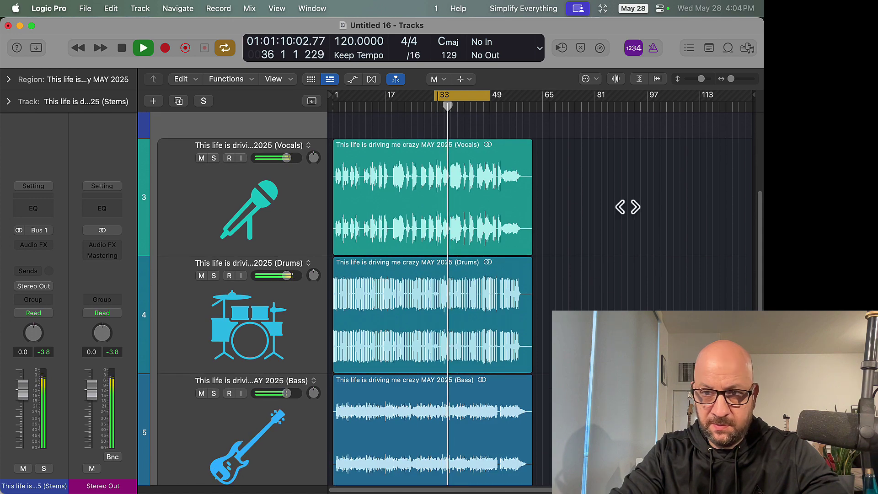
left_click_drag(705, 78, 697, 80)
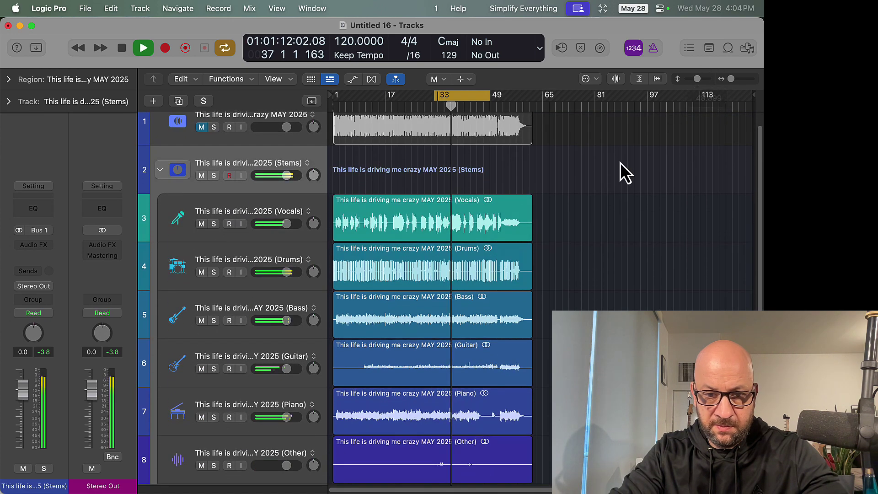
scroll(639, 227, "down", 2)
key("space")
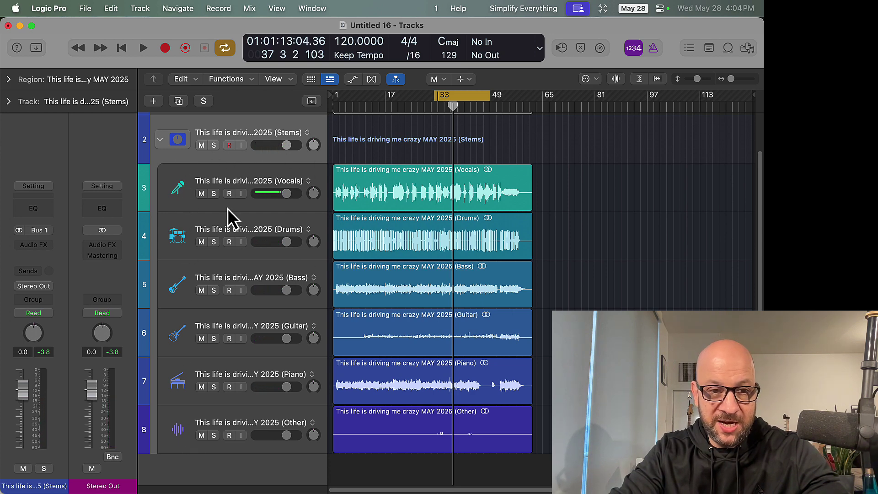
Step: Audition the Vocals stem, then the Drums stem, each soloed
left_click(217, 195)
key("space")
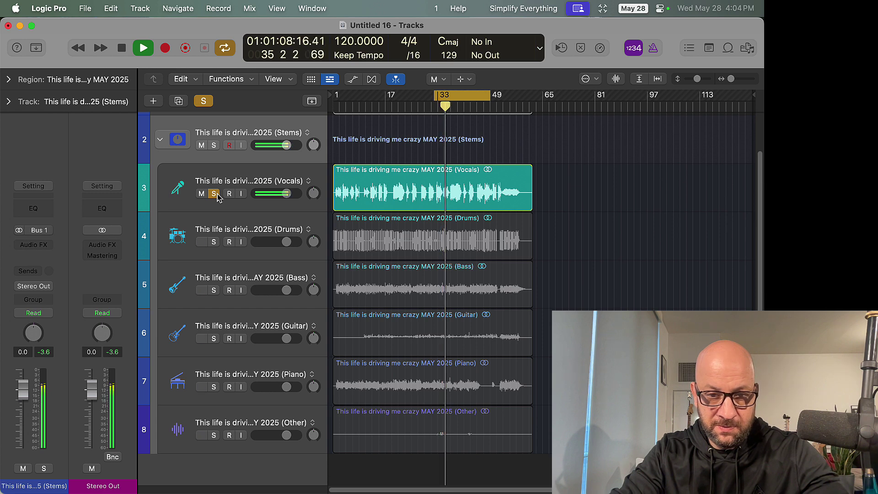
key("space")
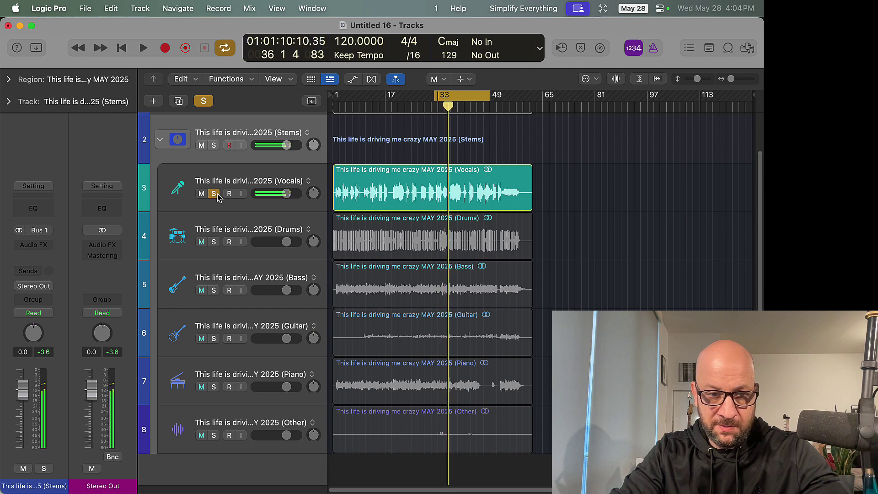
left_click(214, 194)
left_click(214, 242)
key("space")
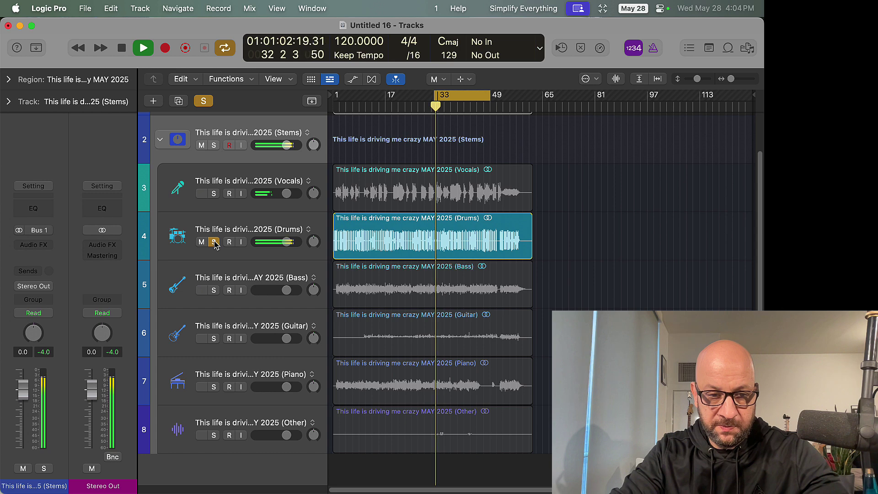
key("space")
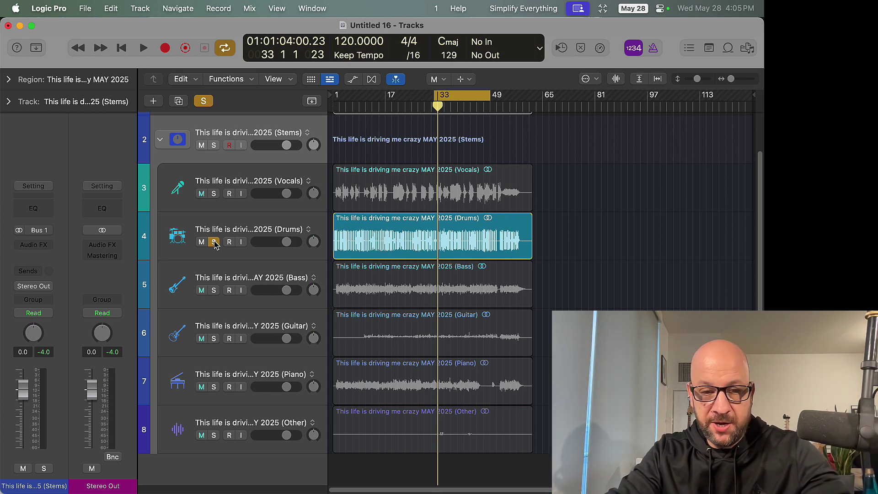
left_click(213, 242)
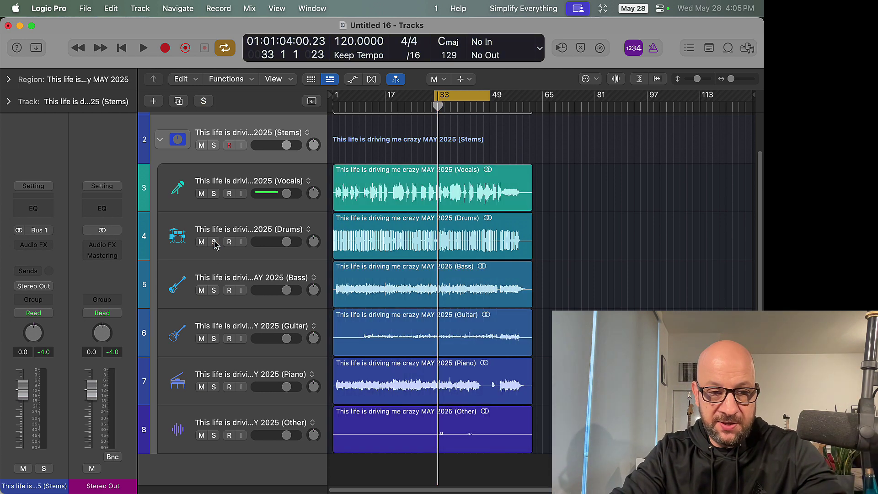
Step: Audition the Bass, Guitar and Piano stems one at a time in solo
left_click(213, 290)
key("space")
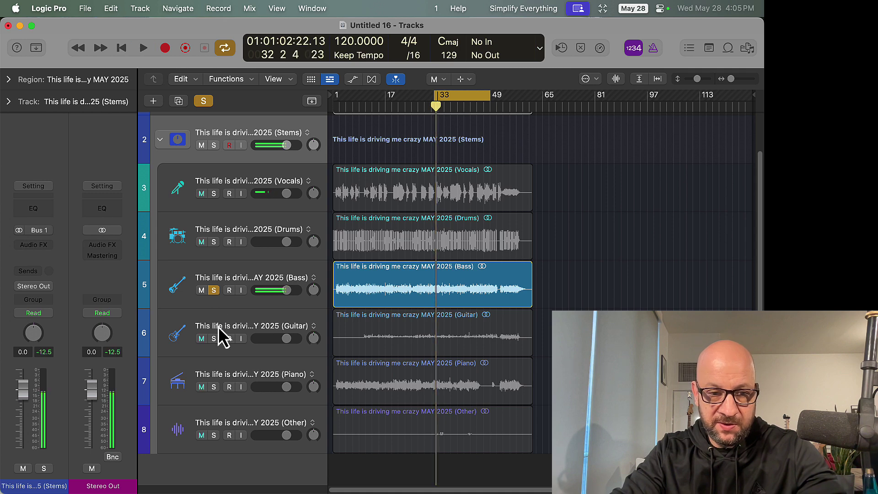
left_click(213, 338)
key("space")
left_click(213, 291)
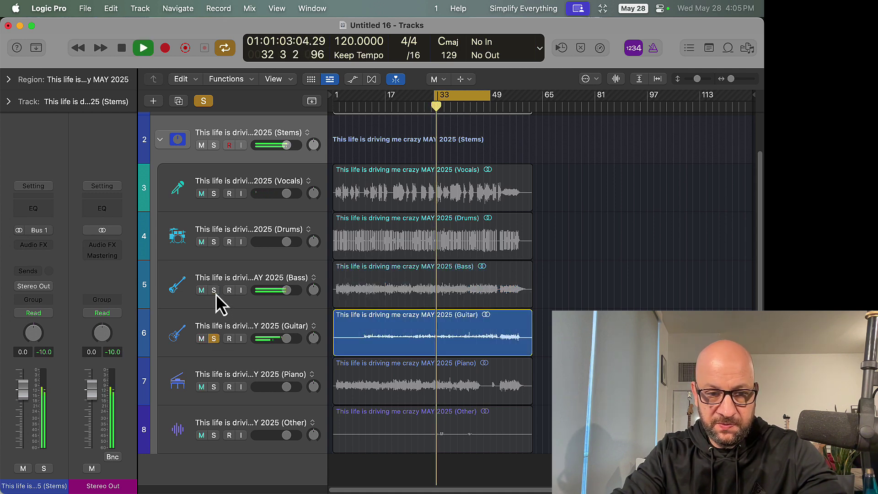
key("space")
left_click(214, 339)
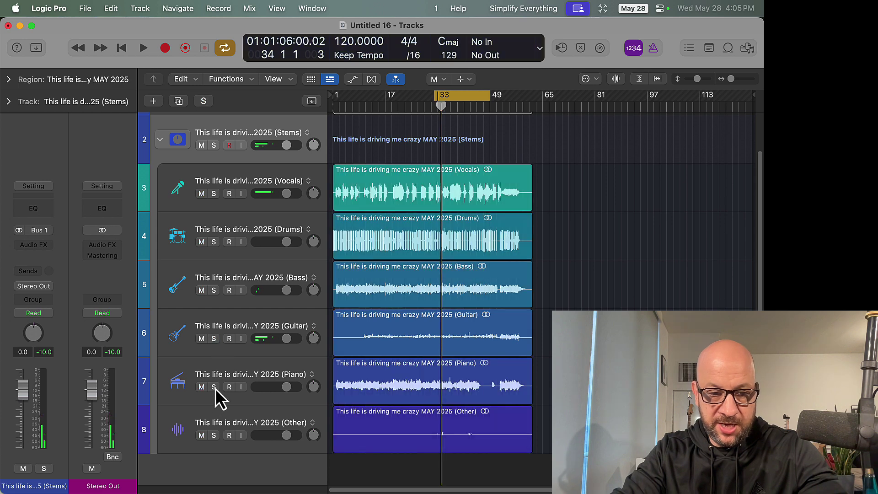
left_click(214, 387)
key("space")
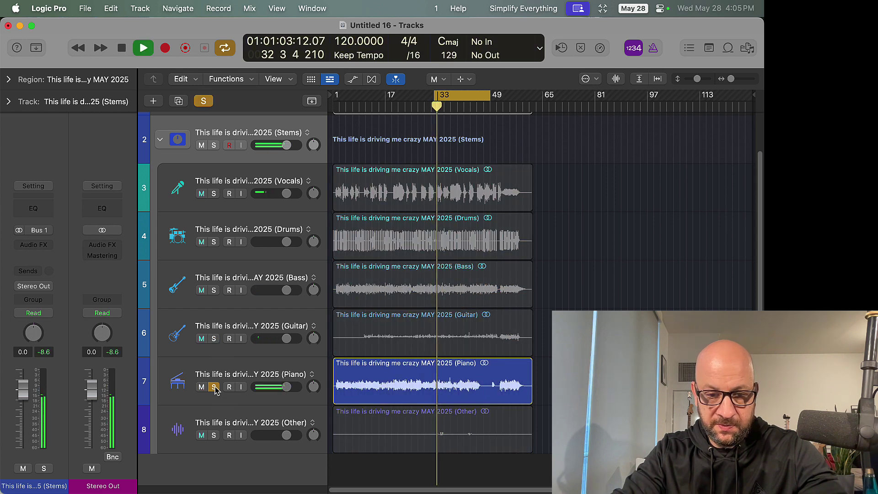
key("space")
left_click(214, 387)
Step: Solo the Other stem with the cycle range nudged later, then mute it and play from bar 33
left_click(214, 435)
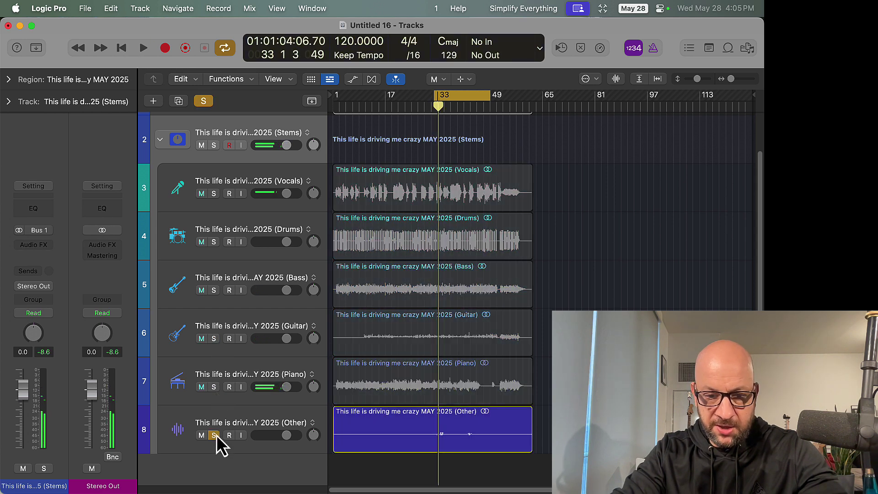
left_click_drag(457, 108, 460, 106)
key("space")
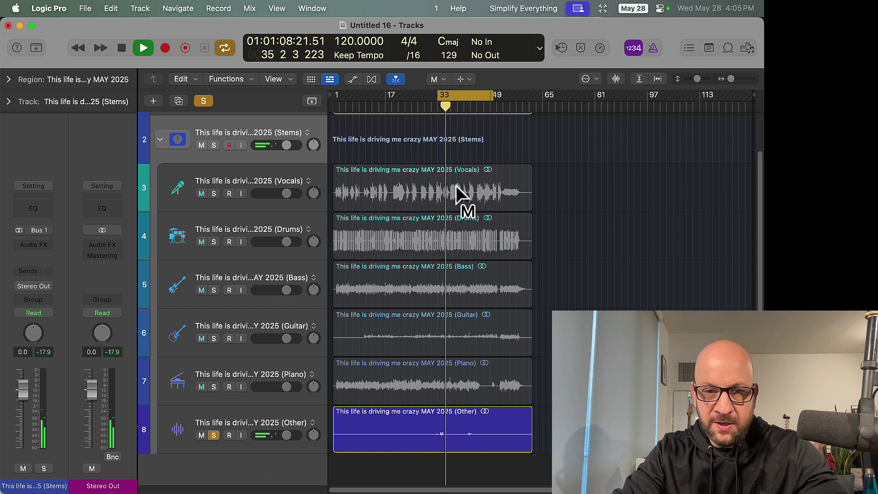
left_click_drag(731, 80, 734, 81)
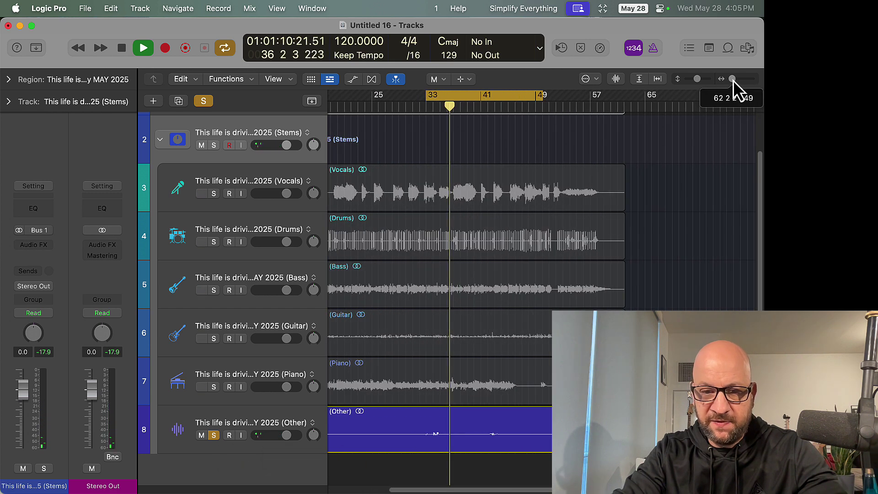
key("space")
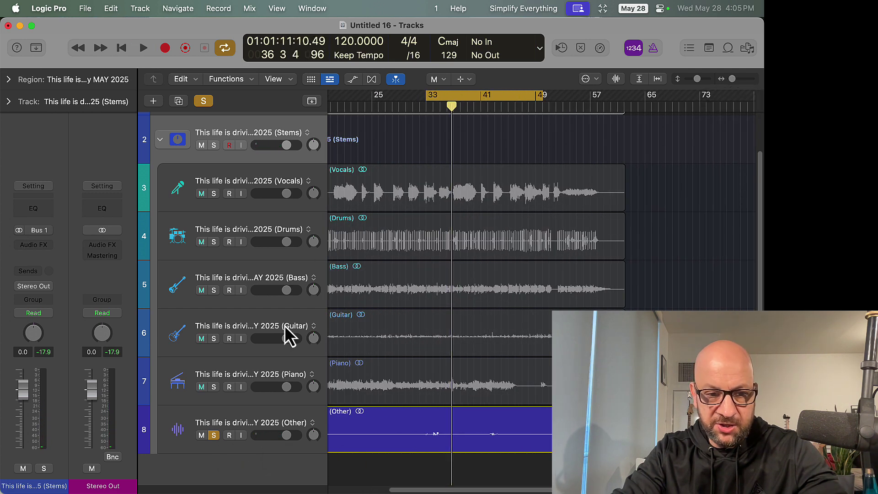
left_click(215, 435)
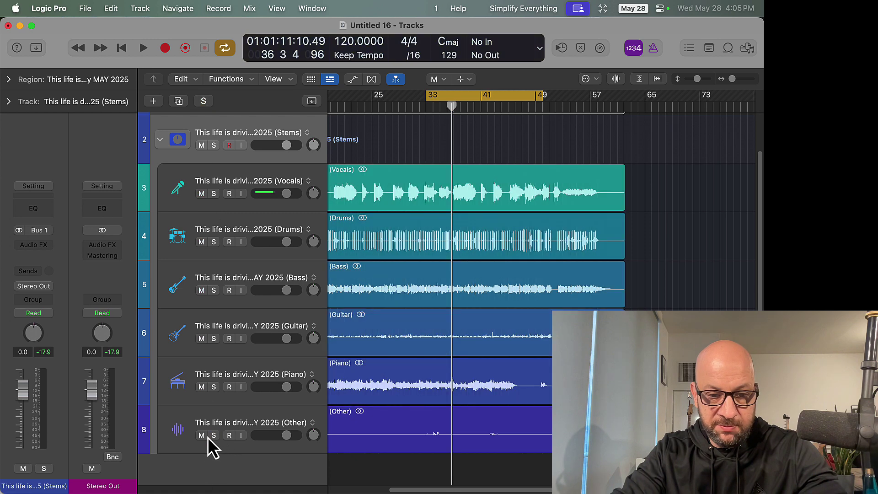
left_click(201, 437)
key("space")
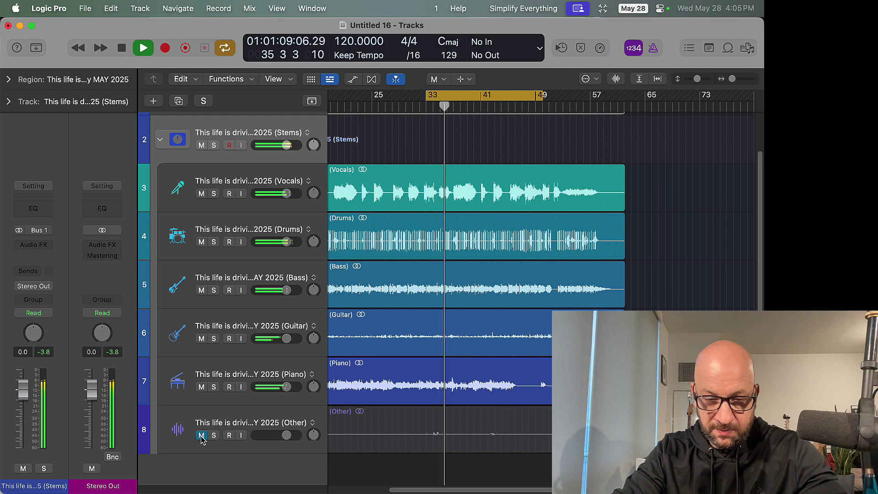
key("space")
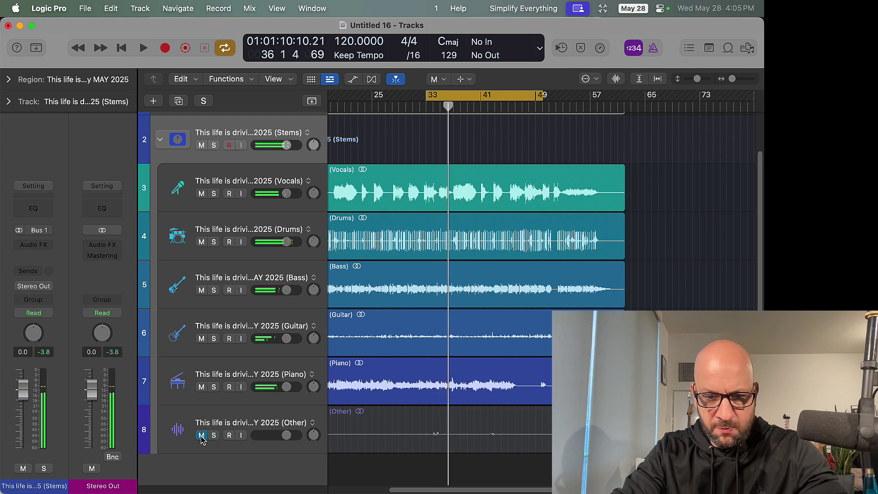
Step: Loop the soloed Other stem over a four-bar cycle shifted one bar later, then turn looping off
left_click(214, 436)
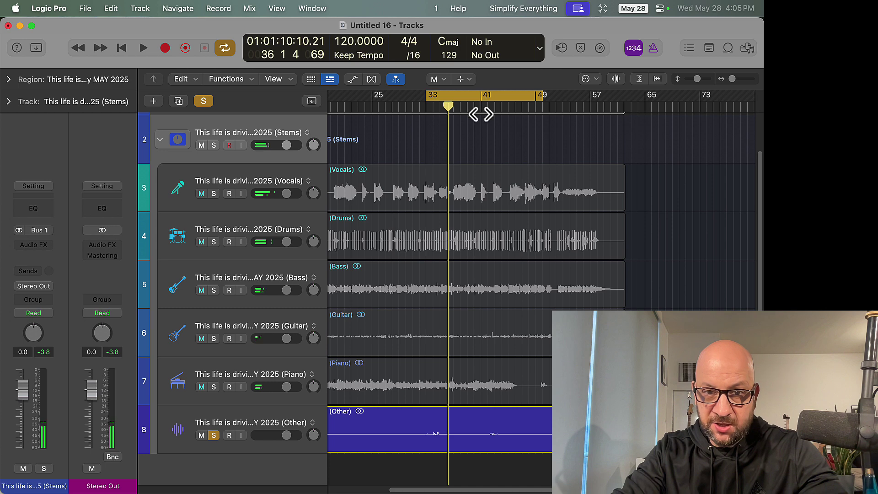
left_click_drag(458, 102, 469, 104)
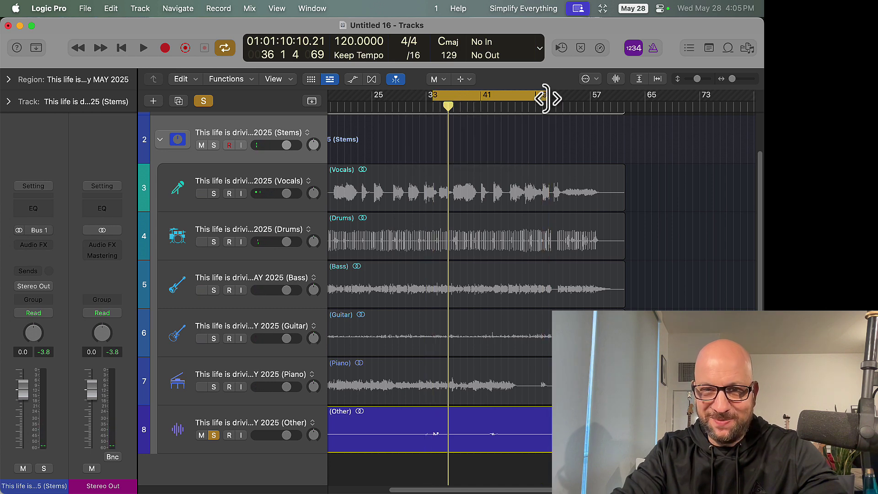
left_click_drag(549, 102, 458, 101)
key("space")
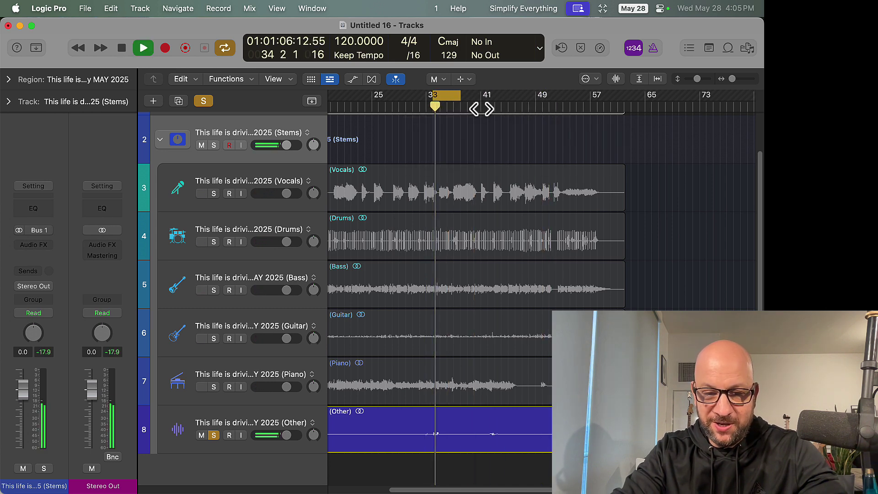
key("space")
left_click(446, 97)
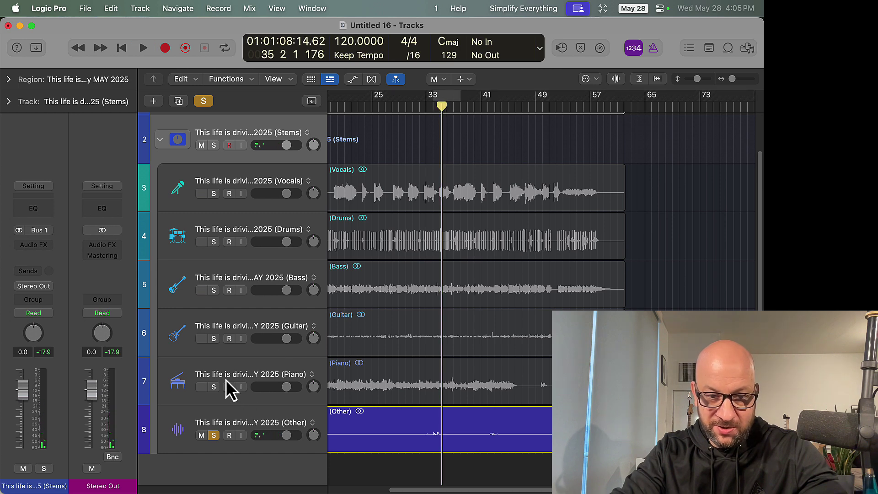
Step: Loop bars 33–40 with Piano and Other soloed together, then unsolo both stems
left_click(214, 387)
left_click(214, 435)
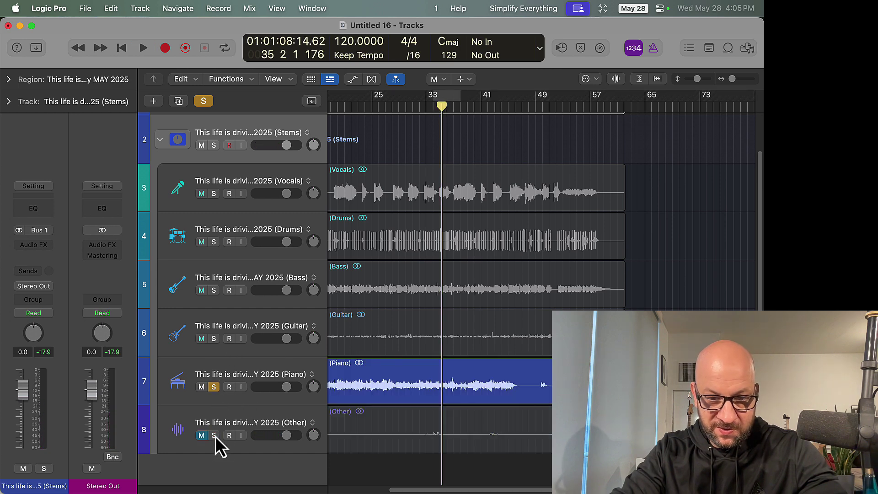
key("space")
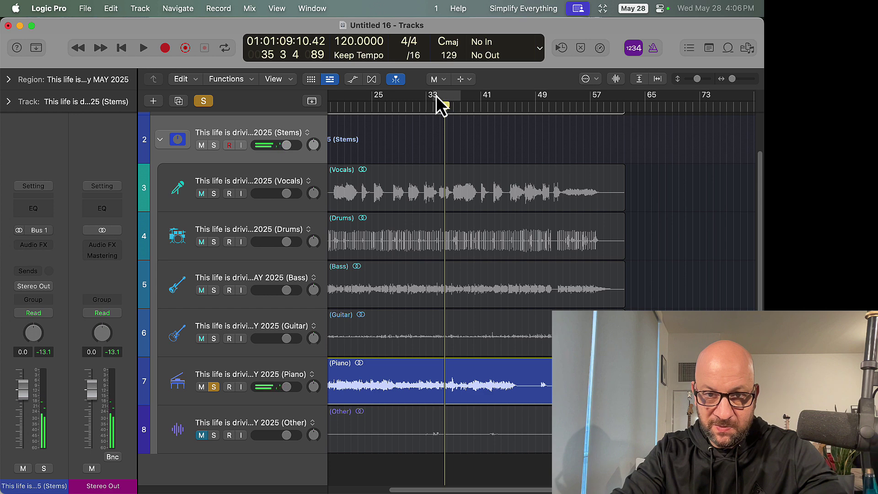
left_click_drag(435, 96, 476, 106)
key("space")
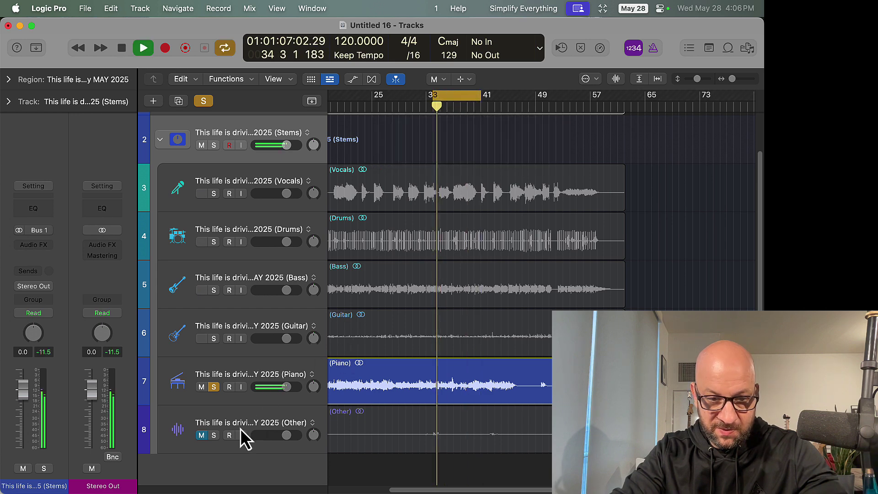
left_click(202, 435)
left_click(214, 435)
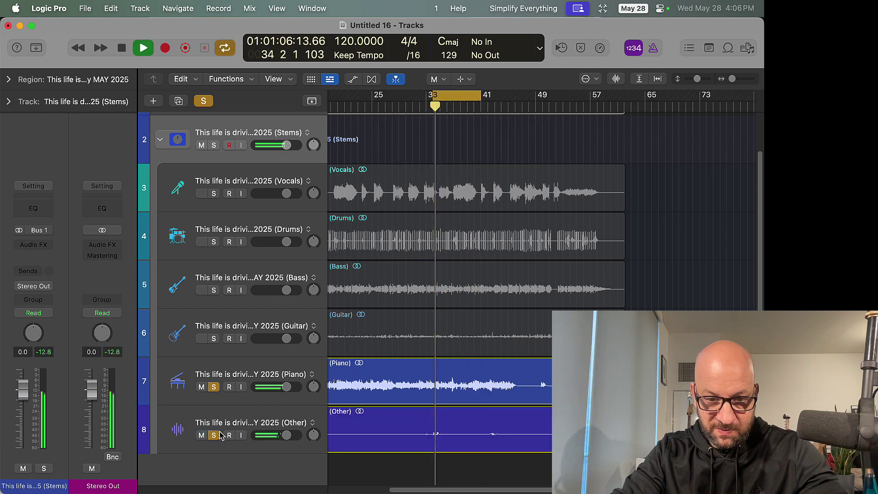
key("space")
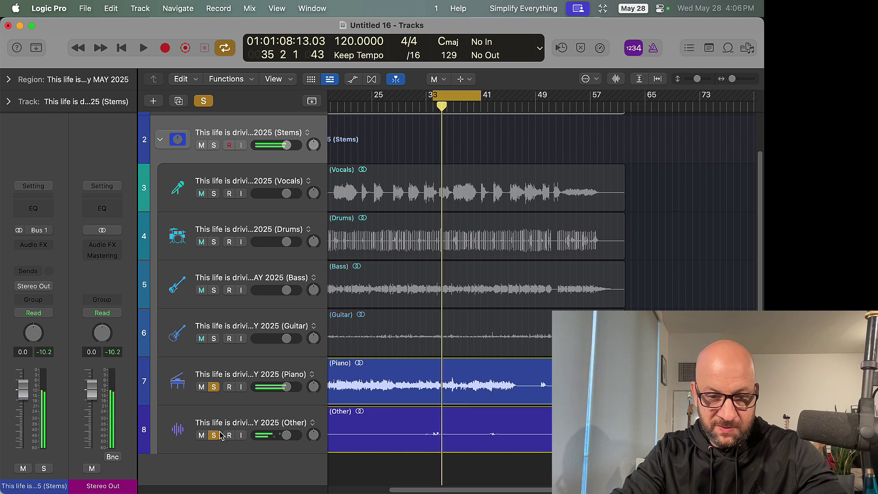
left_click(217, 435)
left_click(214, 387)
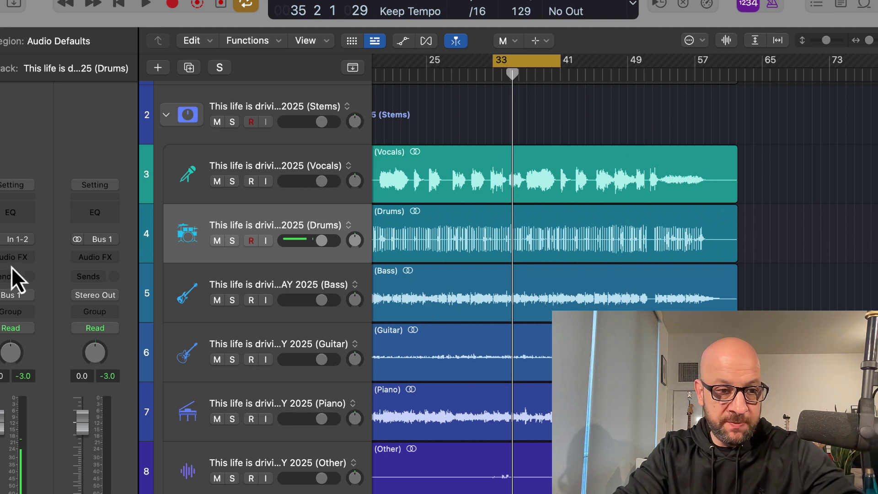
Step: Insert ReBeat (Stereo) into the Drums channel's Audio FX slot, found by searching 'reb'
left_click(24, 257)
left_click(26, 182)
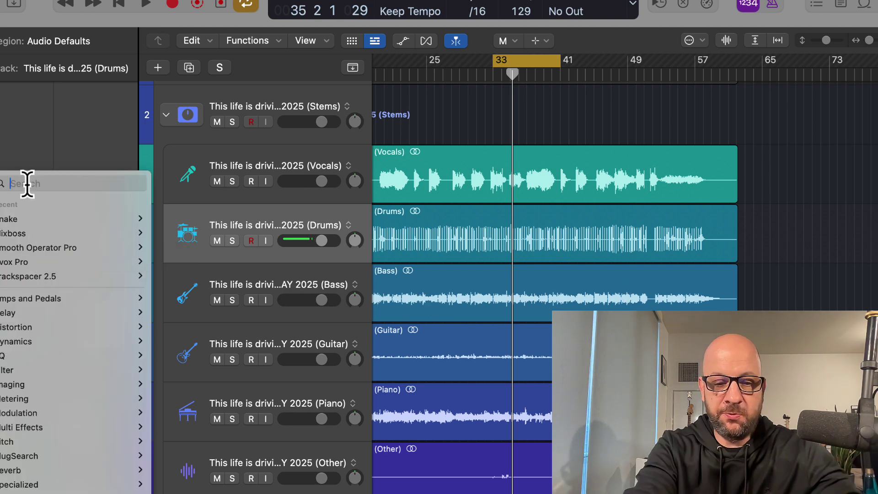
type("reb")
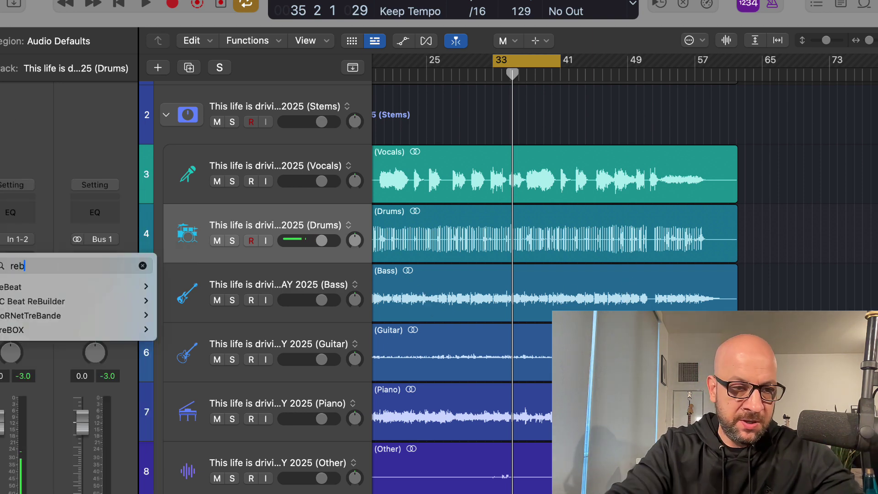
mouse_move(142, 287)
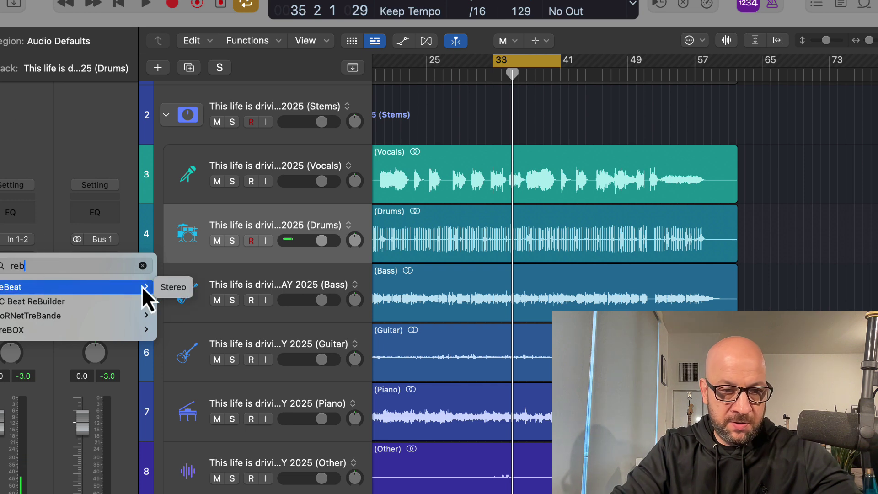
left_click(171, 284)
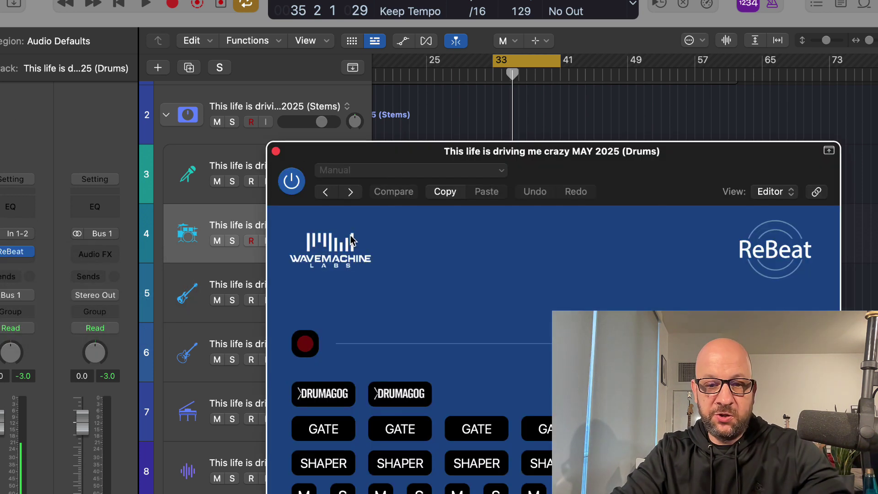
Step: Reposition the ReBeat window, audition Kick, Snare and Hi-Hat solos, and open ReBeat's settings
left_click_drag(432, 166, 302, 4)
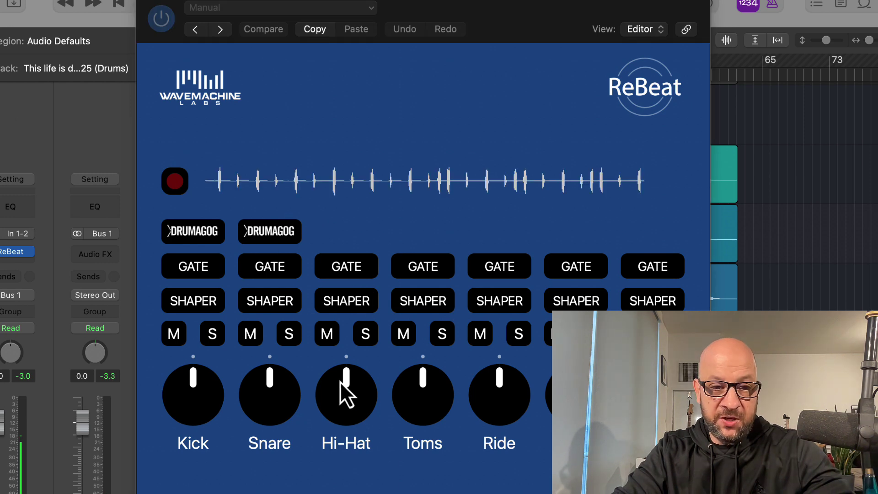
left_click(213, 340)
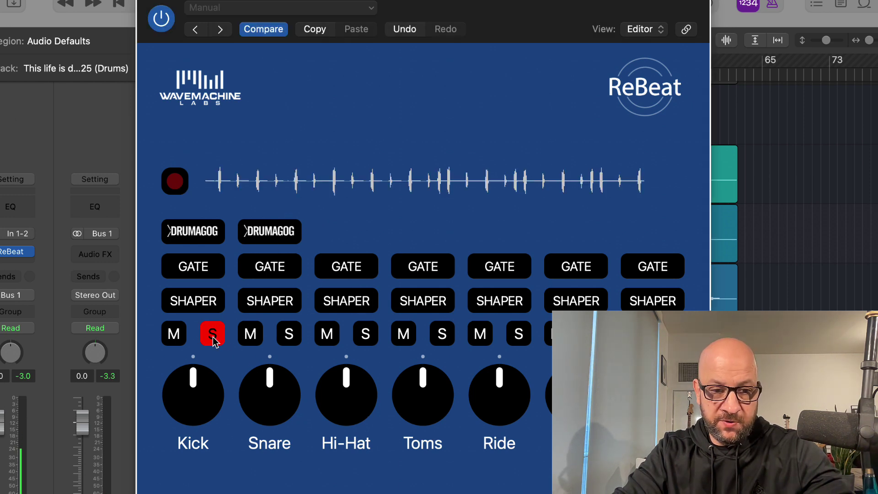
left_click(293, 340)
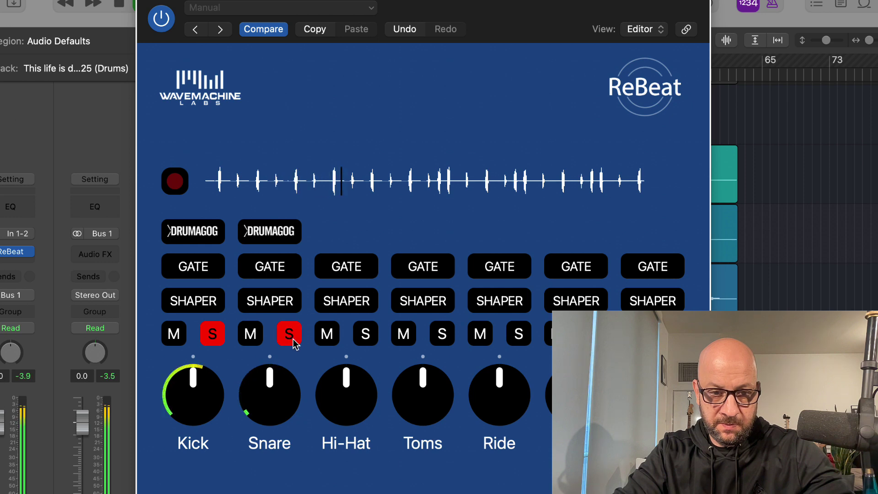
left_click(366, 337)
left_click(365, 339)
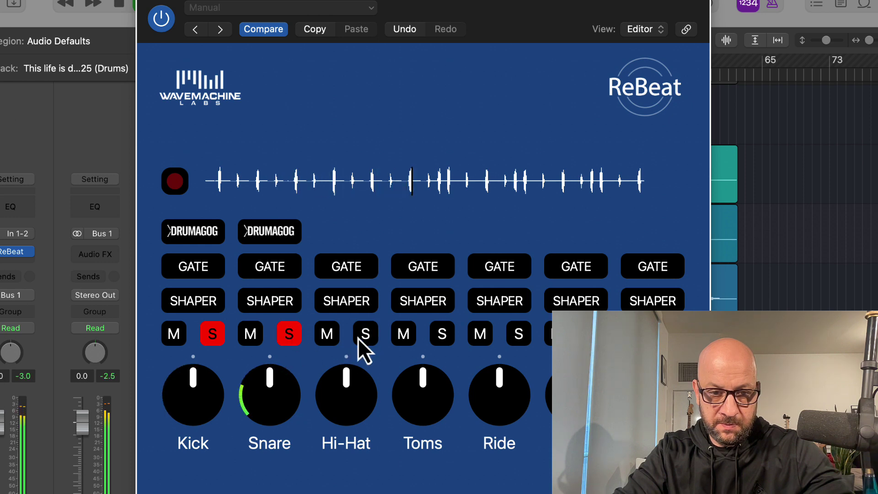
left_click(288, 337)
left_click(222, 339)
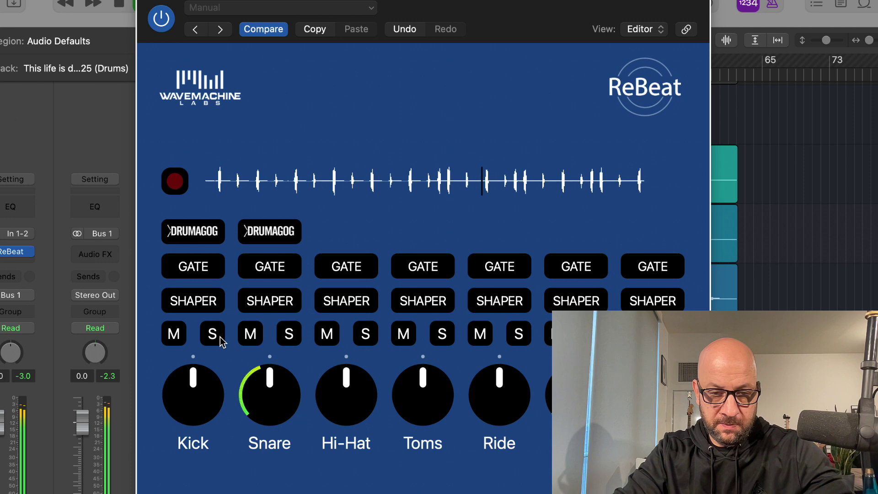
left_click(724, 233)
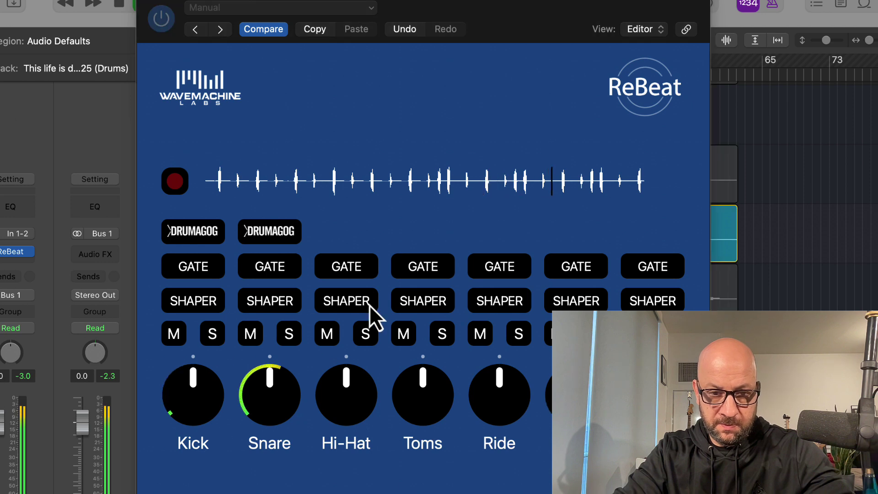
left_click(368, 338)
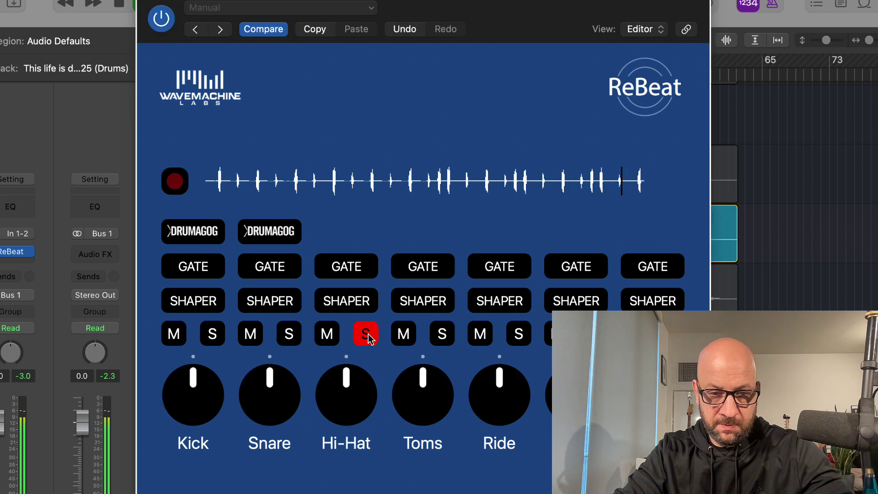
left_click(368, 338)
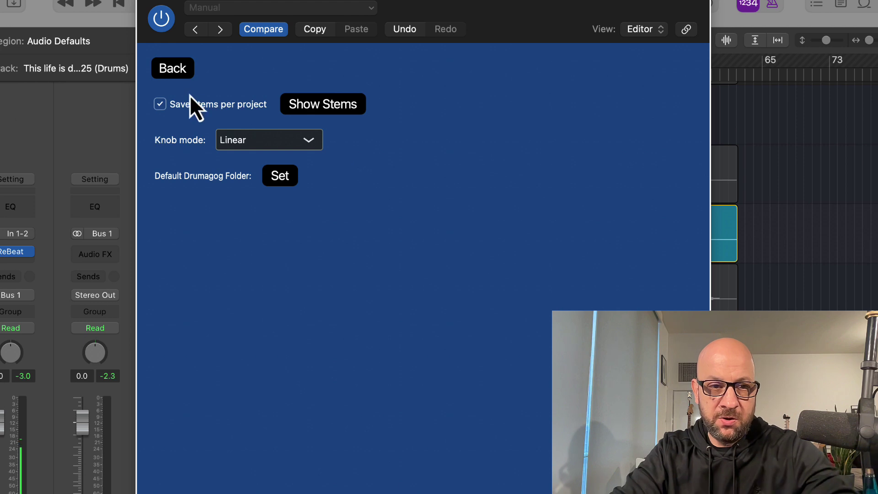
Step: Return from ReBeat's settings to its main drum page
left_click(191, 70)
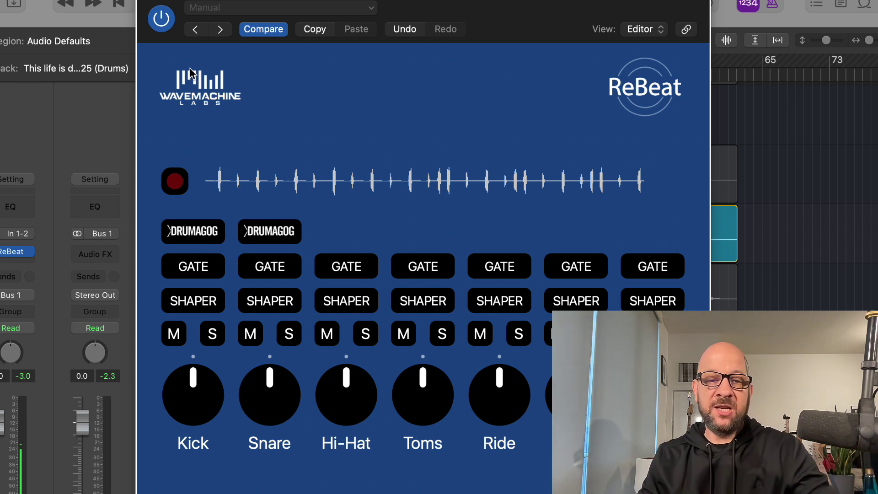
Step: Close the ReBeat plug-in window
left_click(150, 6)
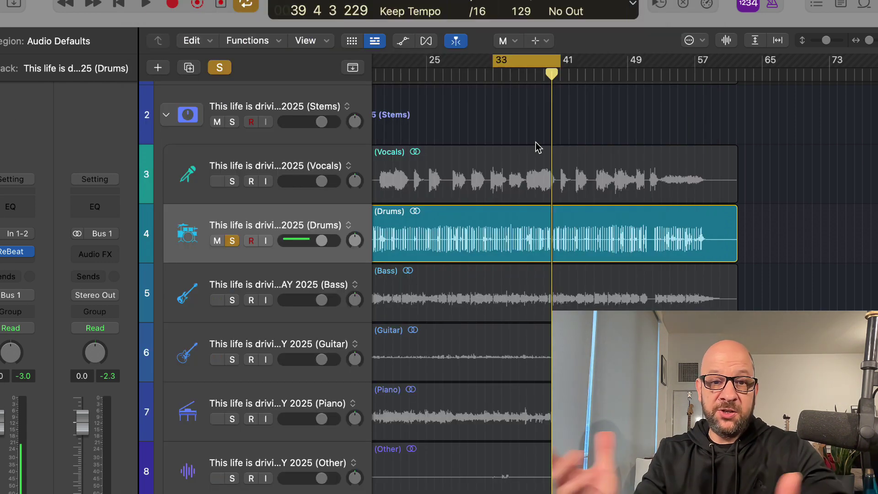